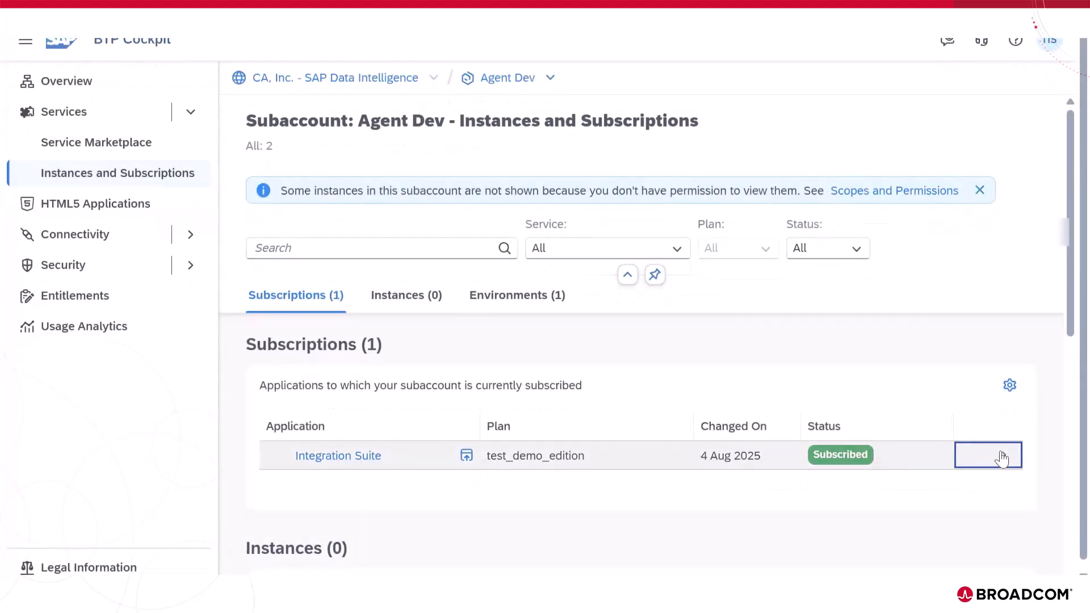
- Review the Integration Suite subscription's details and the environments of the Agent Dev subaccount, and open its Security section
left_click(1001, 454)
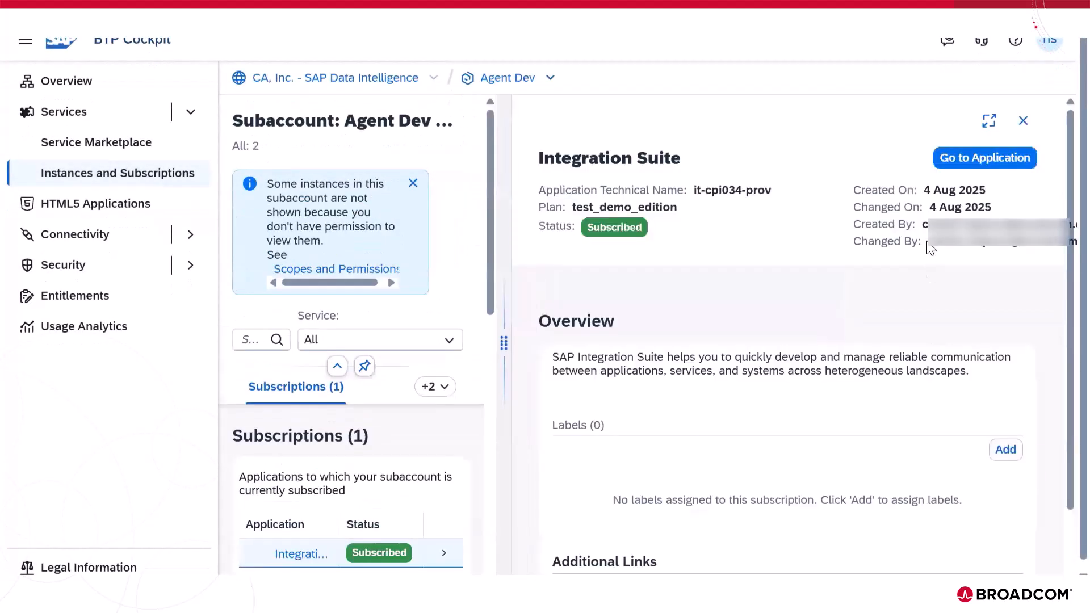
left_click(1023, 121)
scroll(1063, 236, "down", 8)
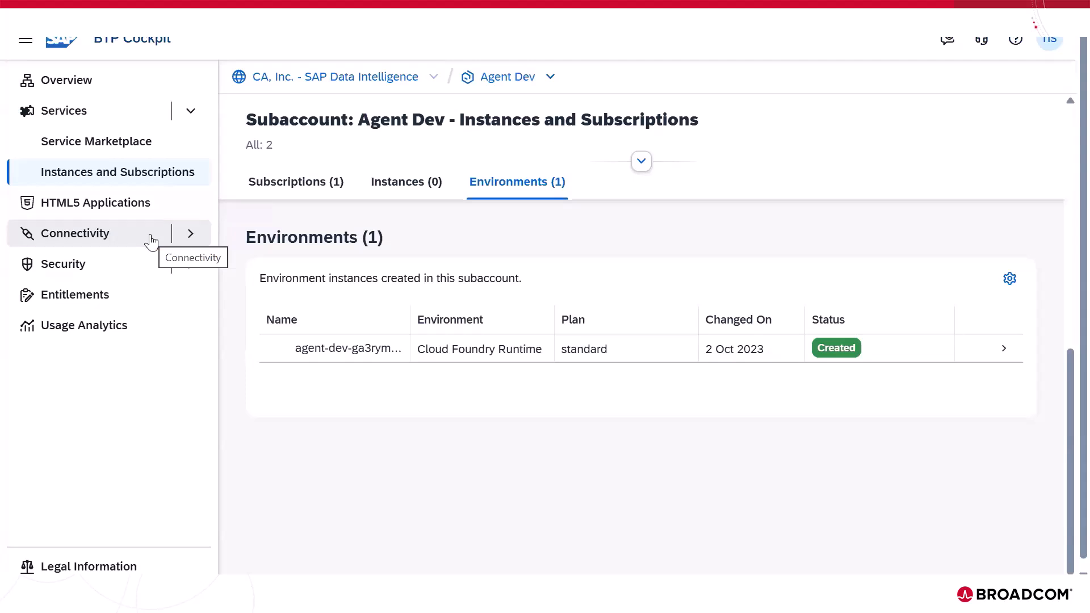
left_click(167, 270)
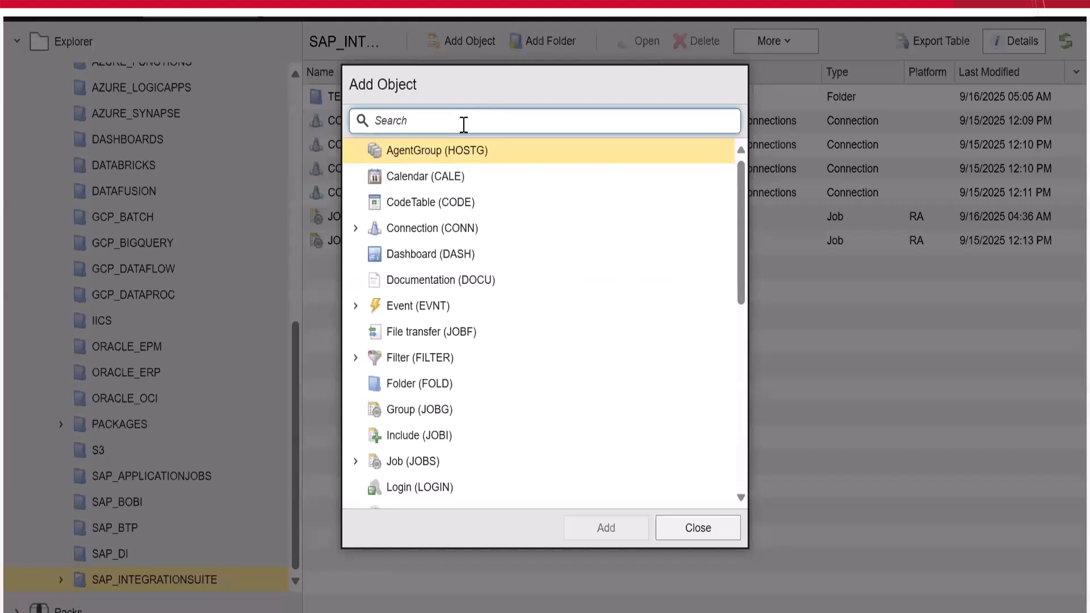
- Search for "integratio" and add a SAP_INTEGRATIONSUITE Connection object to the SAP_INTEGRATIONSUITE folder with the proposed name and title
type("integratio")
left_click(529, 165)
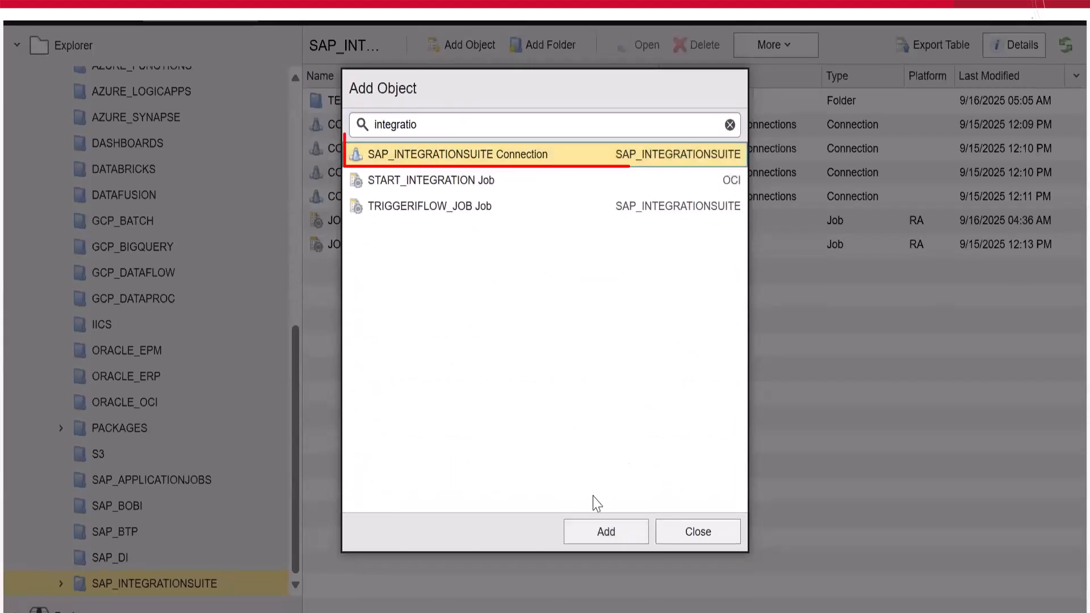
left_click(596, 531)
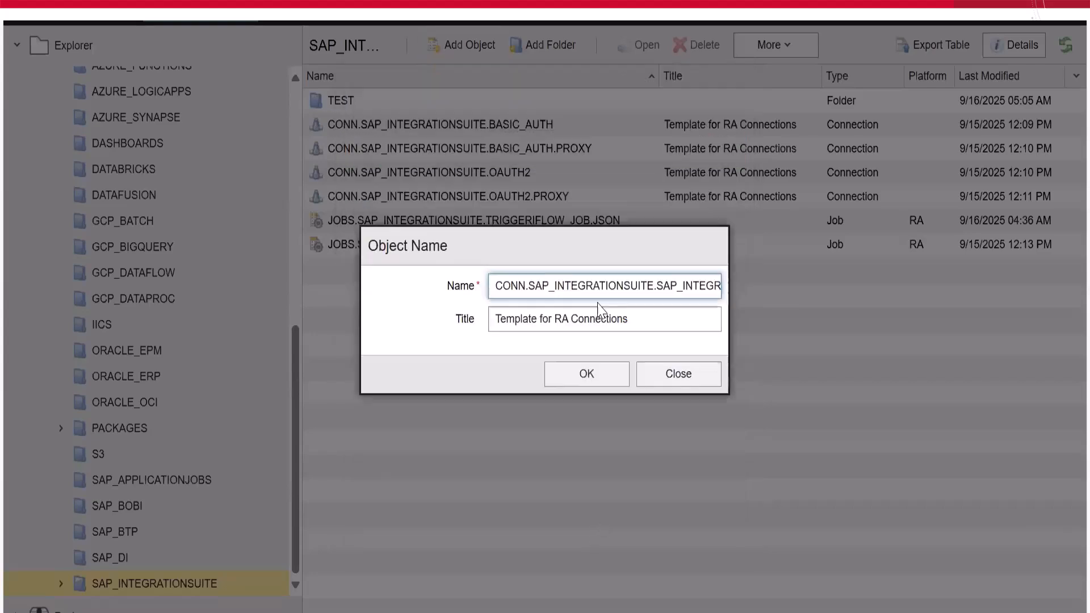
key("Return")
- Examine the new connection's endpoint field, the available authentication types and the Basic Authentication fields
left_click(526, 194)
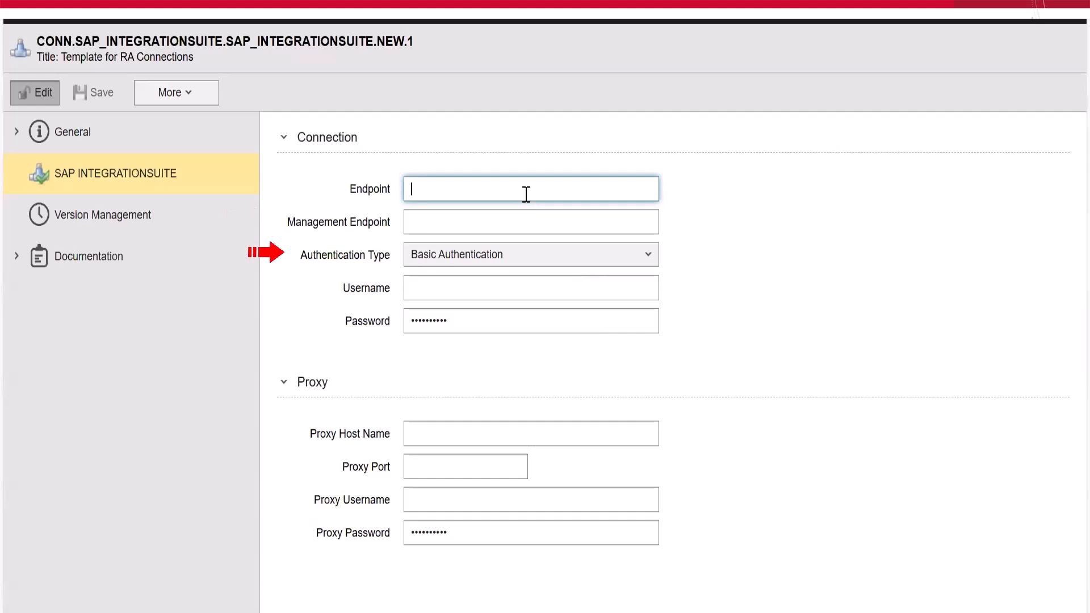
left_click(458, 258)
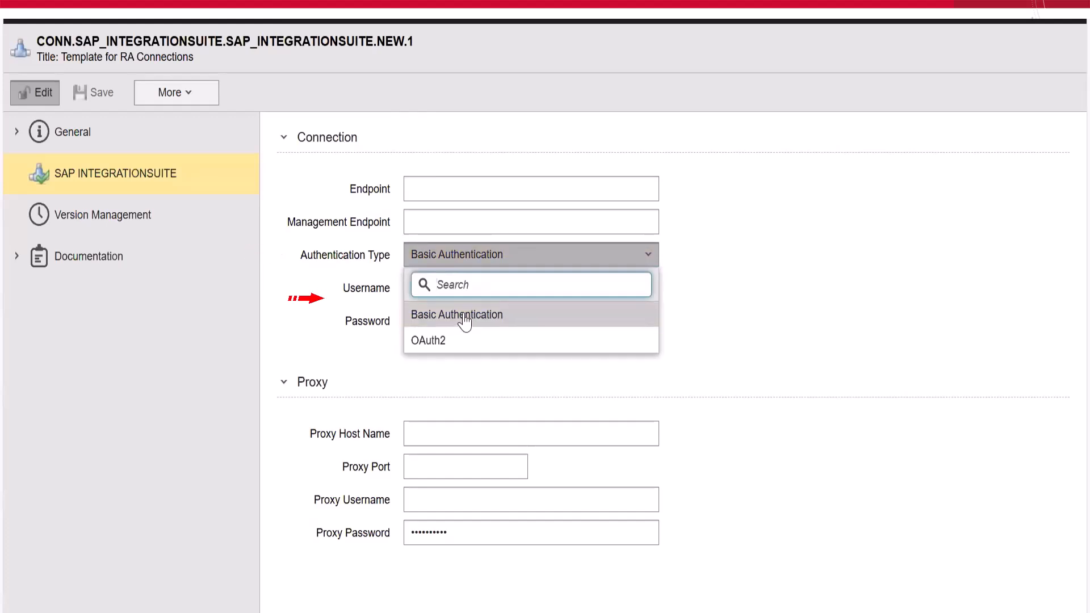
left_click(380, 368)
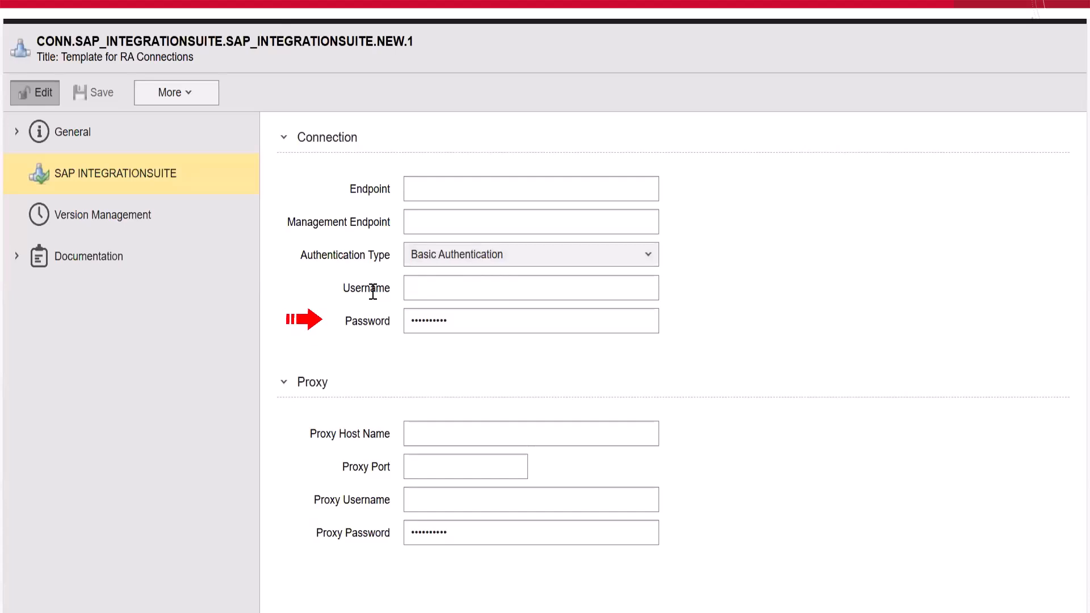
- Set the connection's authentication type to OAuth2 and look over its client ID and management client ID fields
left_click(557, 262)
left_click(491, 342)
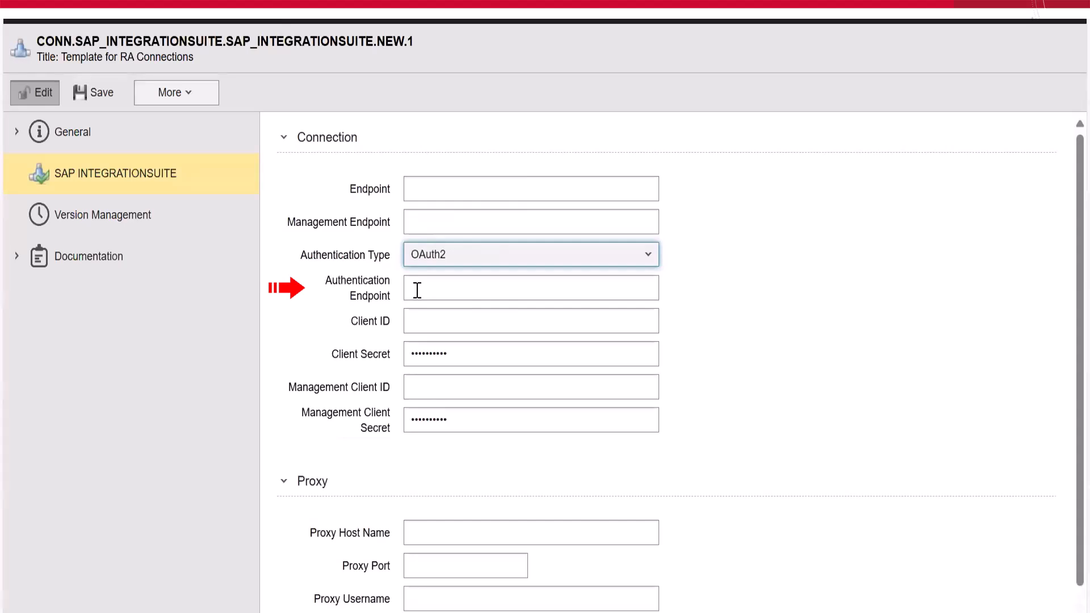
left_click(423, 315)
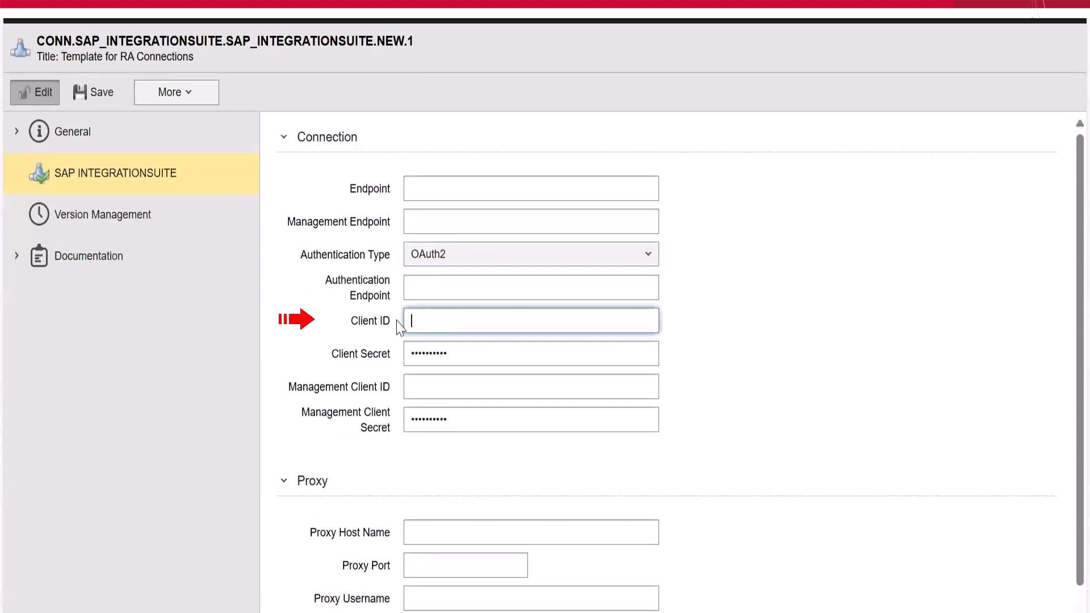
left_click(408, 387)
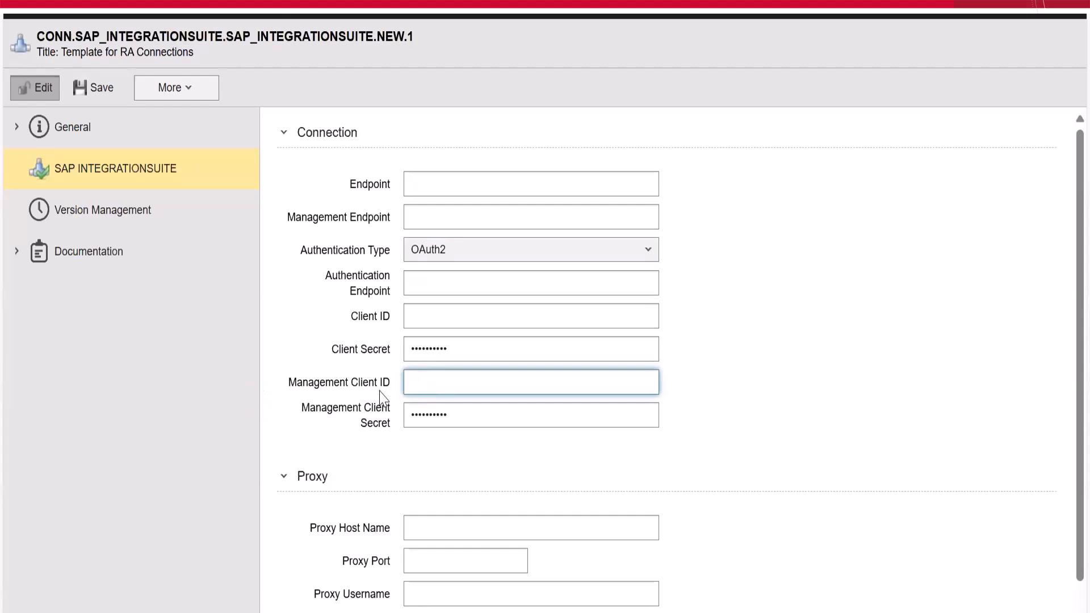
scroll(461, 589, "down", 1)
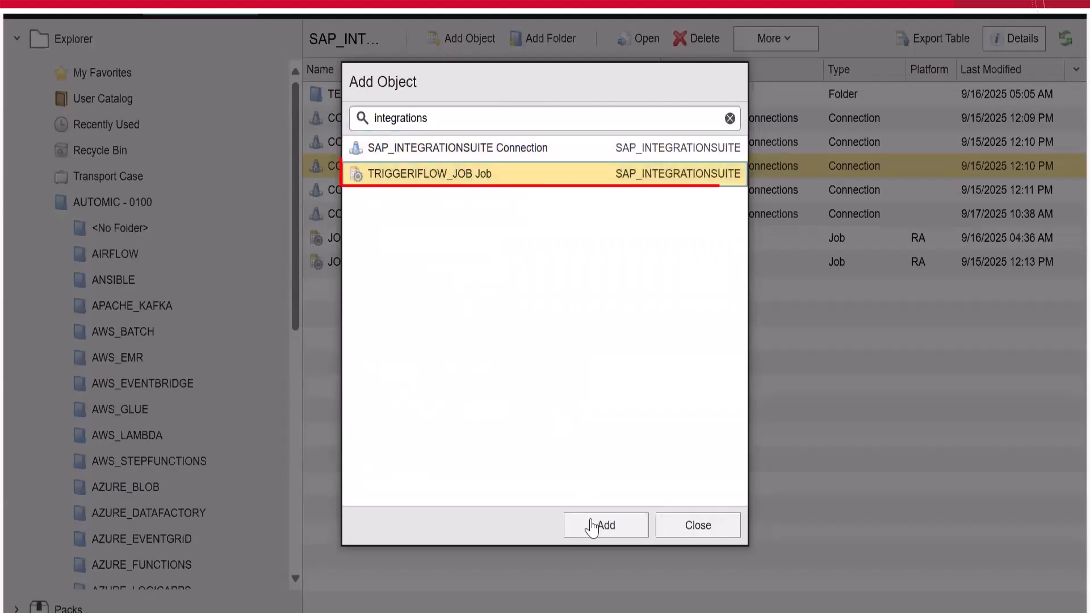
- Add a TRIGGERIFLOW_JOB Job object to the SAP_INTEGRATIONSUITE folder, accepting the proposed name and leaving the title empty
left_click(593, 526)
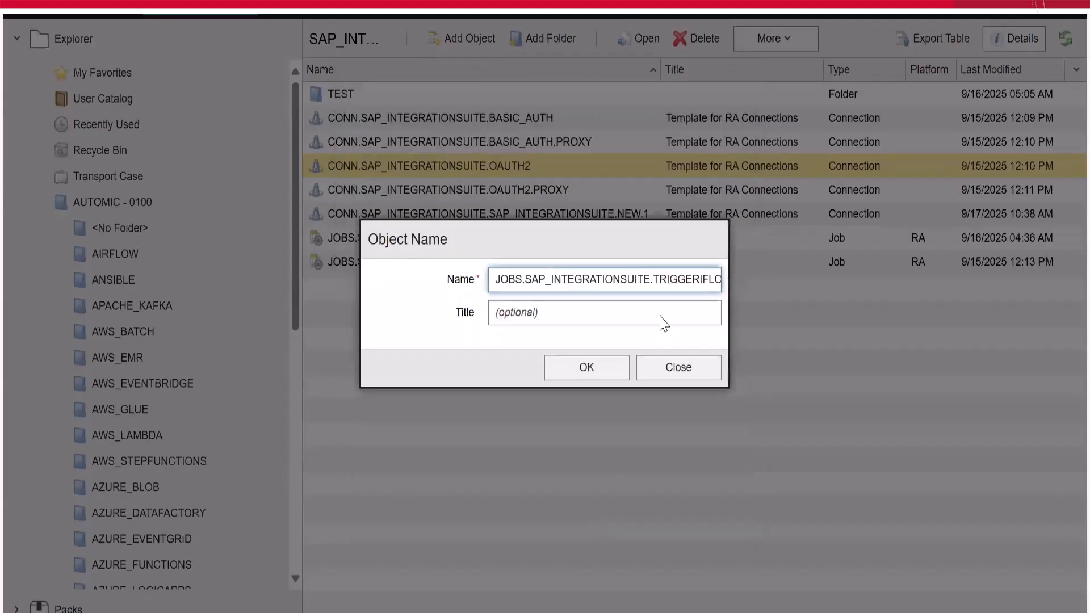
triple_click(677, 278)
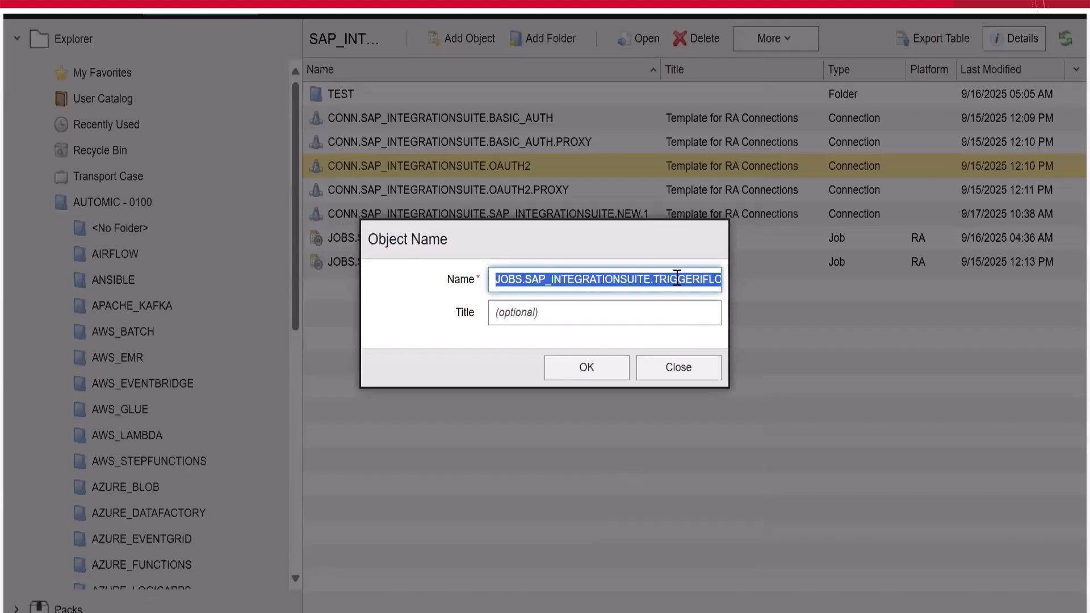
left_click(606, 367)
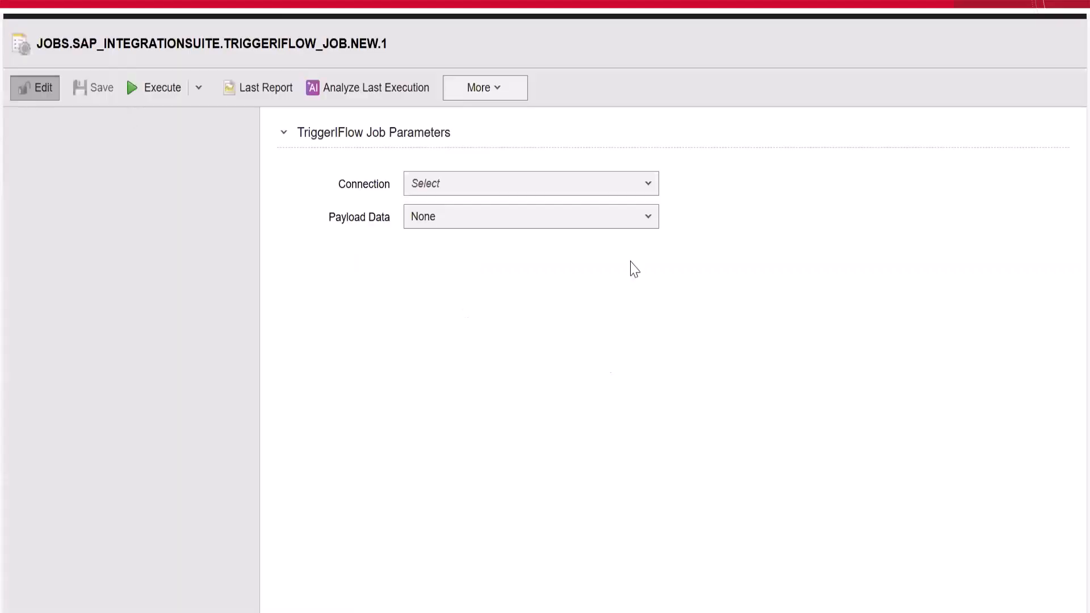
- View the connections available to the TriggerIFlow job and set its payload data to File Path
left_click(647, 186)
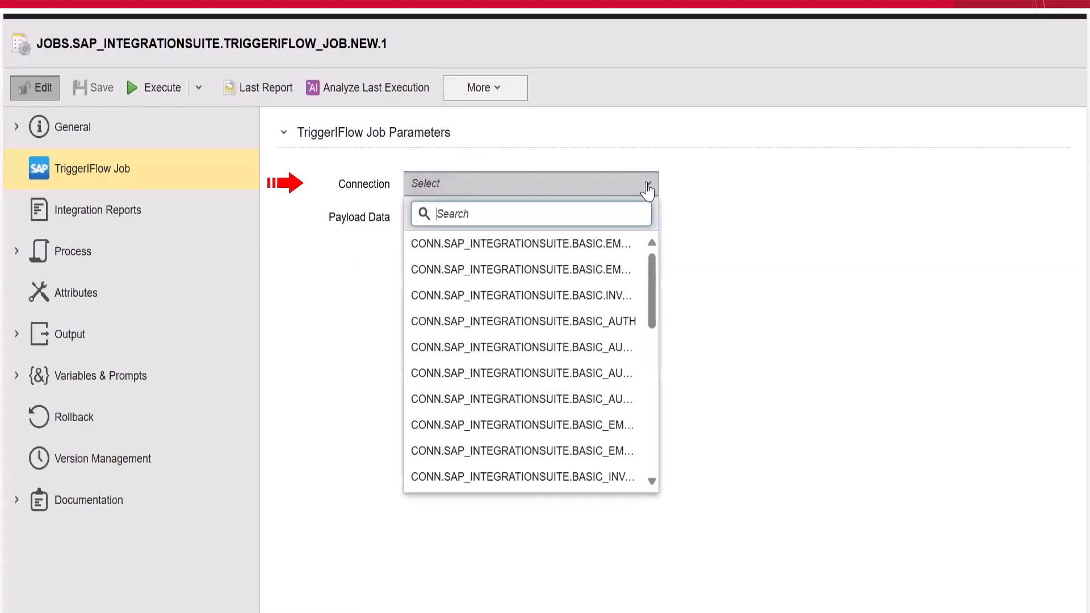
left_click(691, 286)
left_click(536, 225)
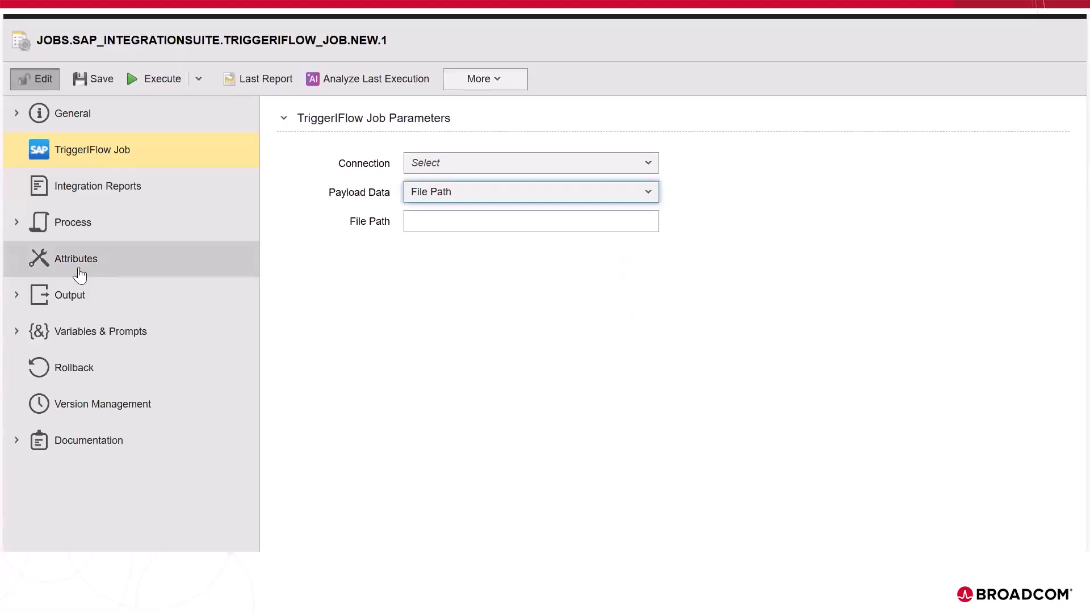
- Set the agent in the job's execution settings to INTEGRATIONSUITE_24
left_click(79, 271)
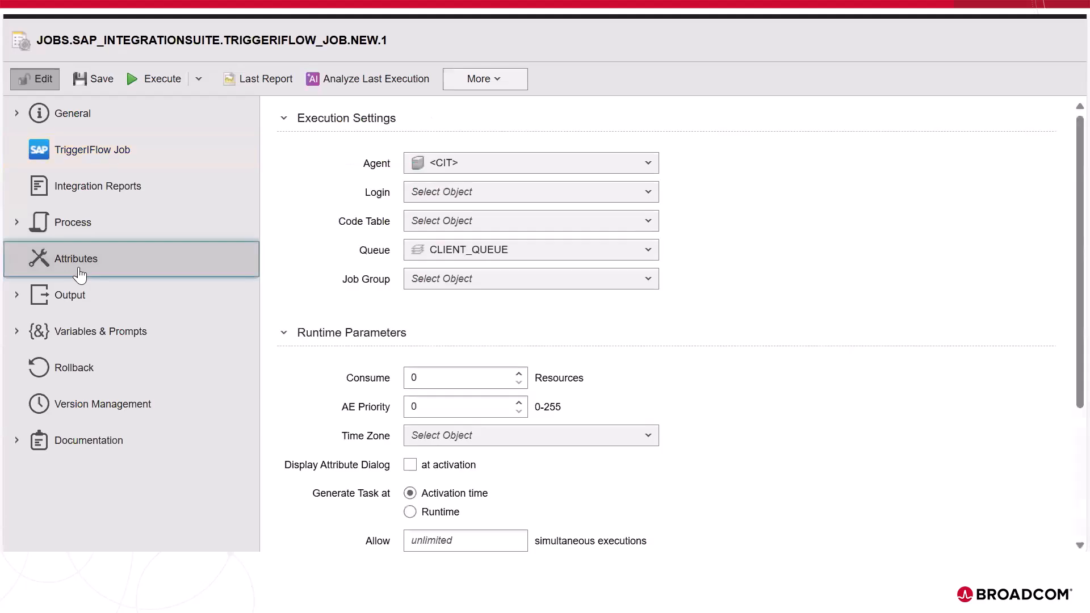
left_click(443, 166)
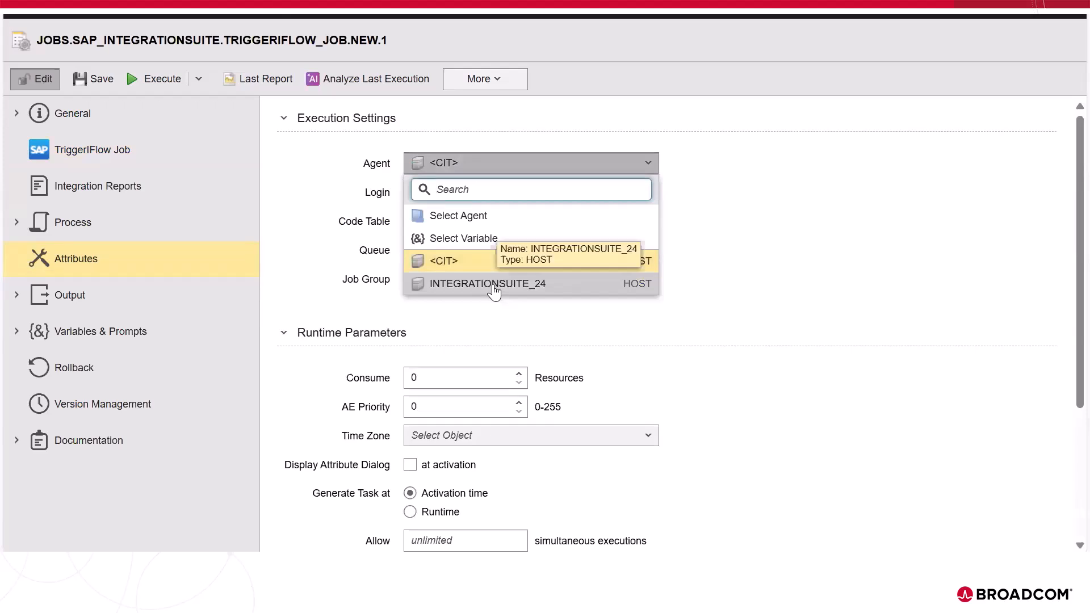
left_click(487, 284)
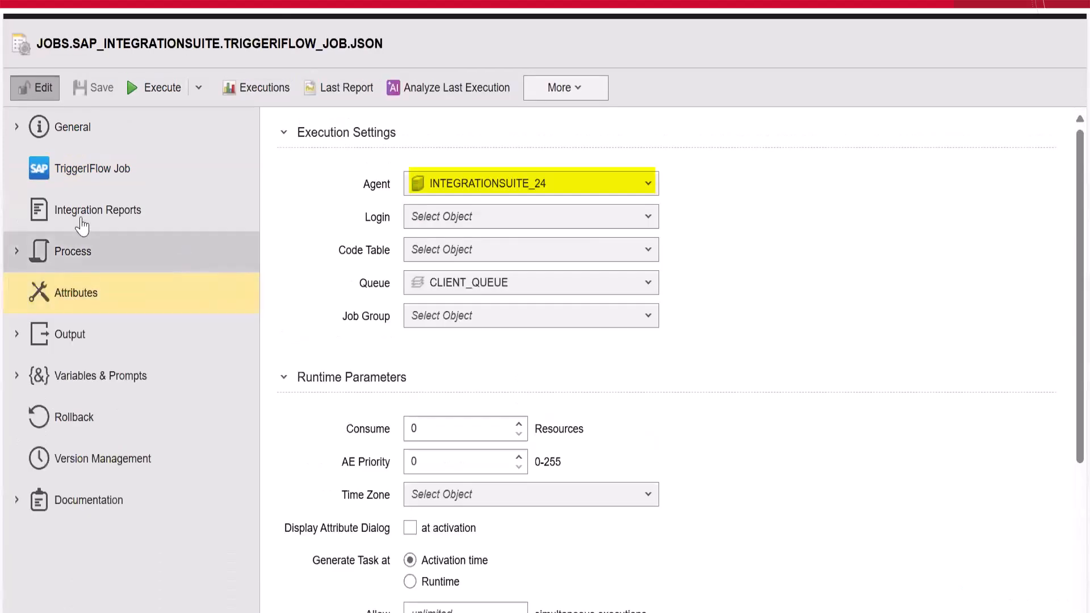
- Execute JOBS.SAP_INTEGRATIONSUITE.TRIGGERIFLOW_JOB.JSON with its OAuth2 connection and JSON payload, and open the job's list of executions
left_click(97, 181)
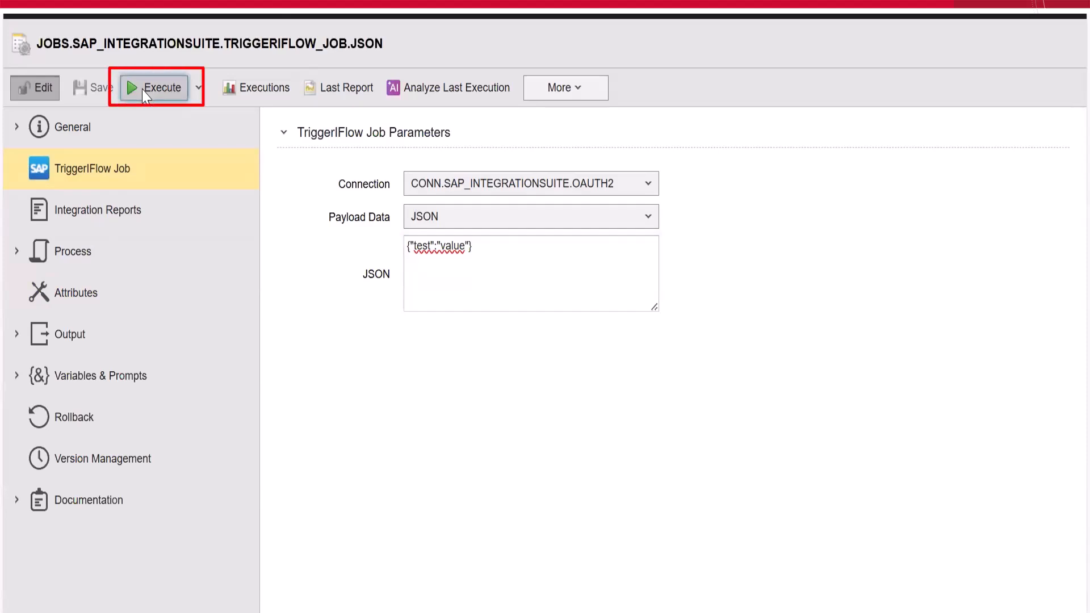
left_click(258, 90)
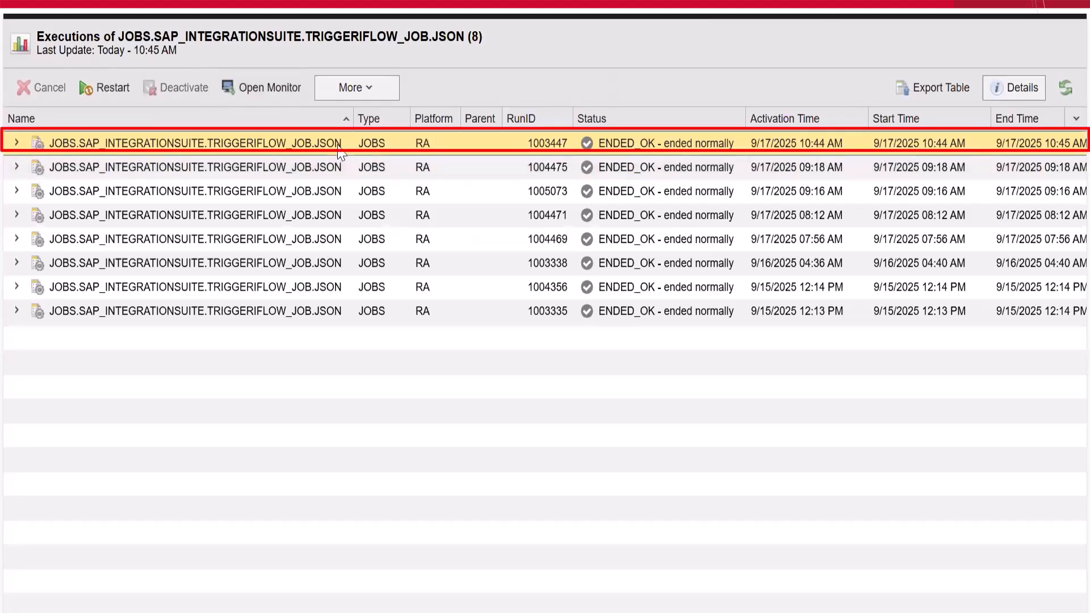
- Show the details of the latest job execution and examine its remote status, job data and object variables
left_click(1019, 91)
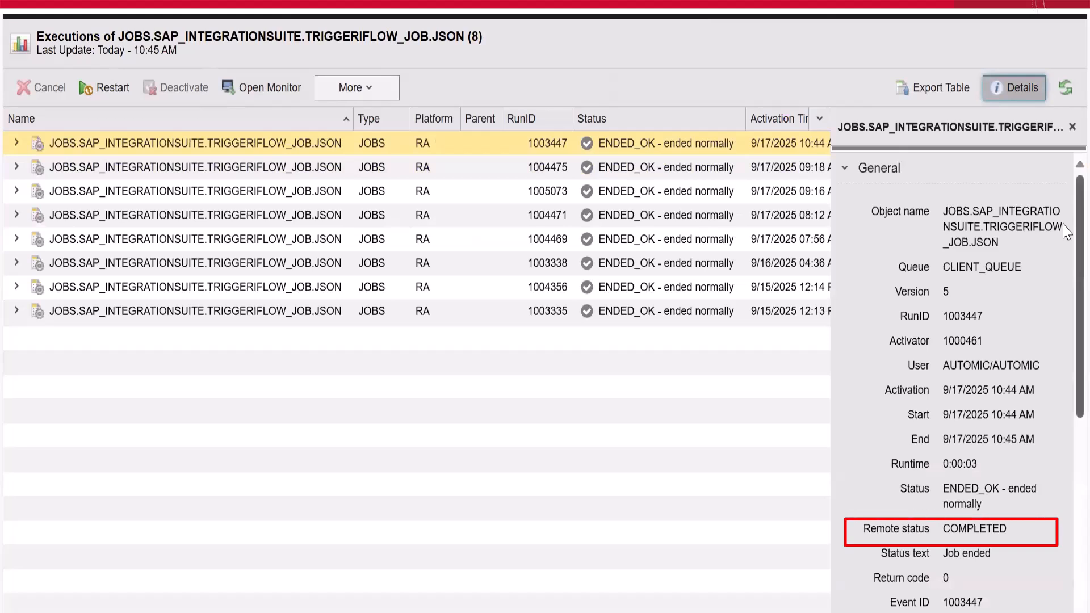
scroll(1066, 244, "down", 3)
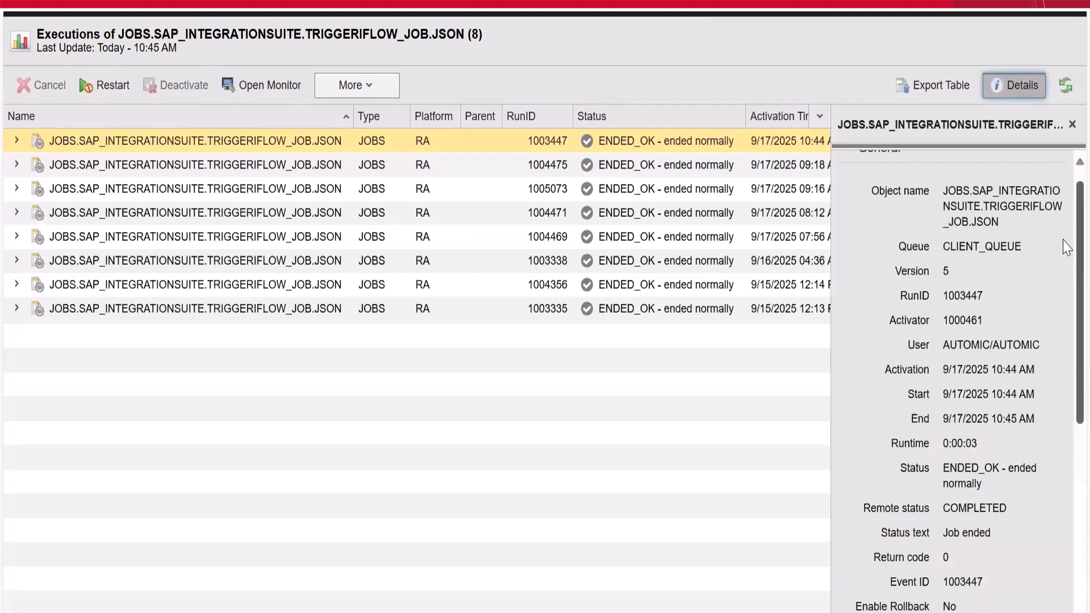
scroll(1066, 290, "down", 3)
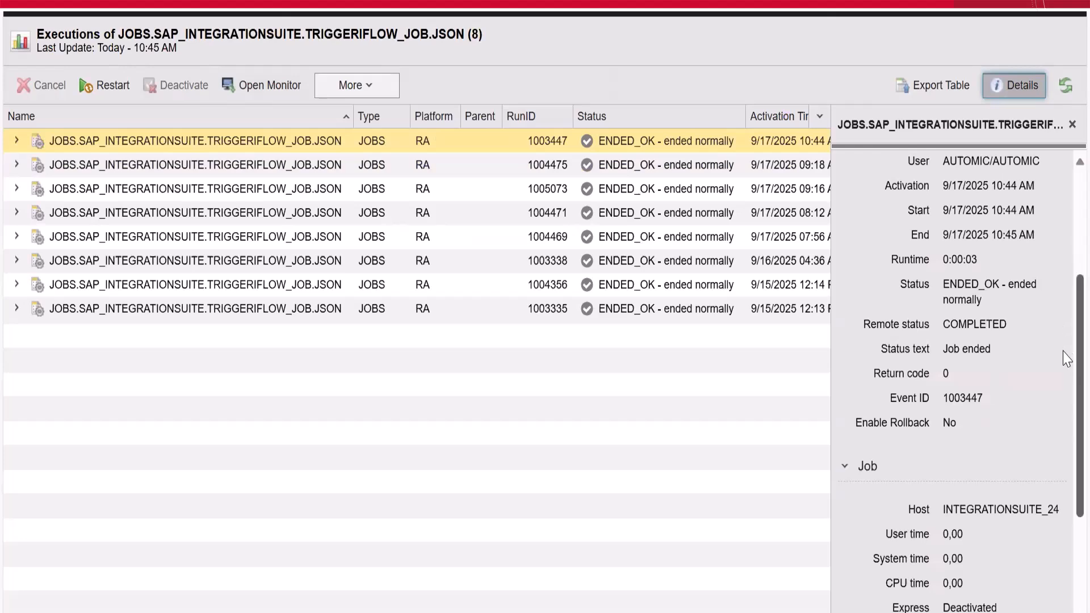
scroll(1065, 369, "down", 3)
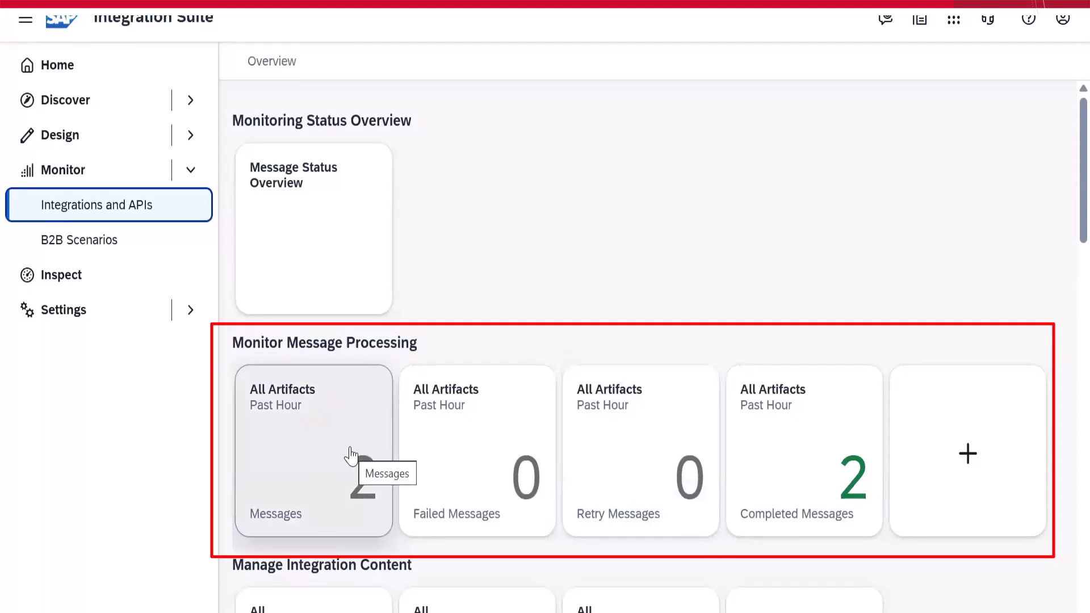
- Open the past hour's messages in SAP Integration Suite and compare the latest message and correlation IDs with the job's object variables in Automic
left_click(351, 454)
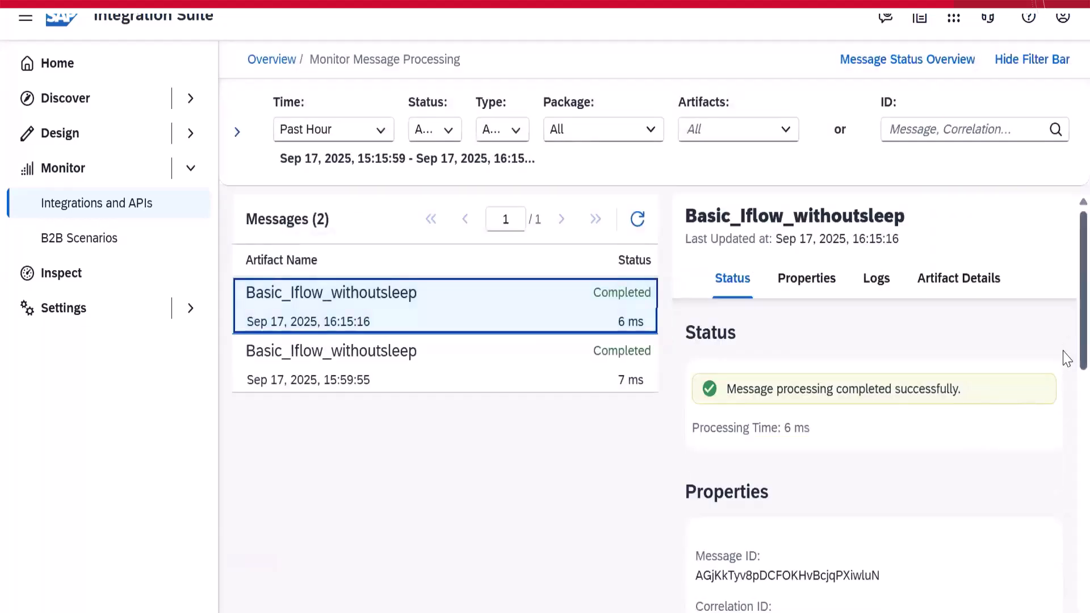
scroll(1067, 397, "down", 3)
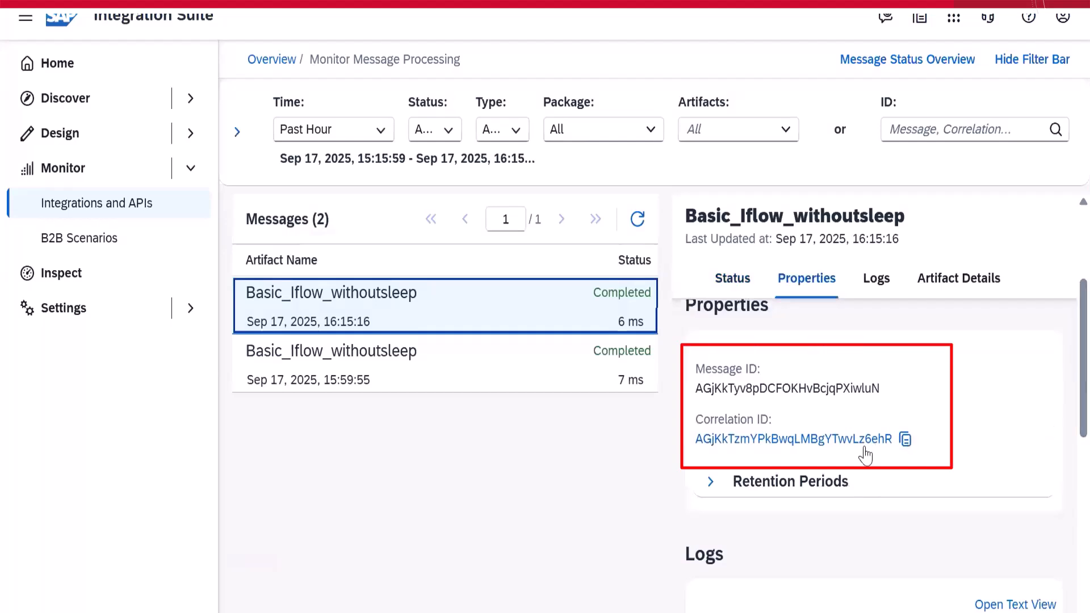
double_click(719, 388)
key("alt+Tab")
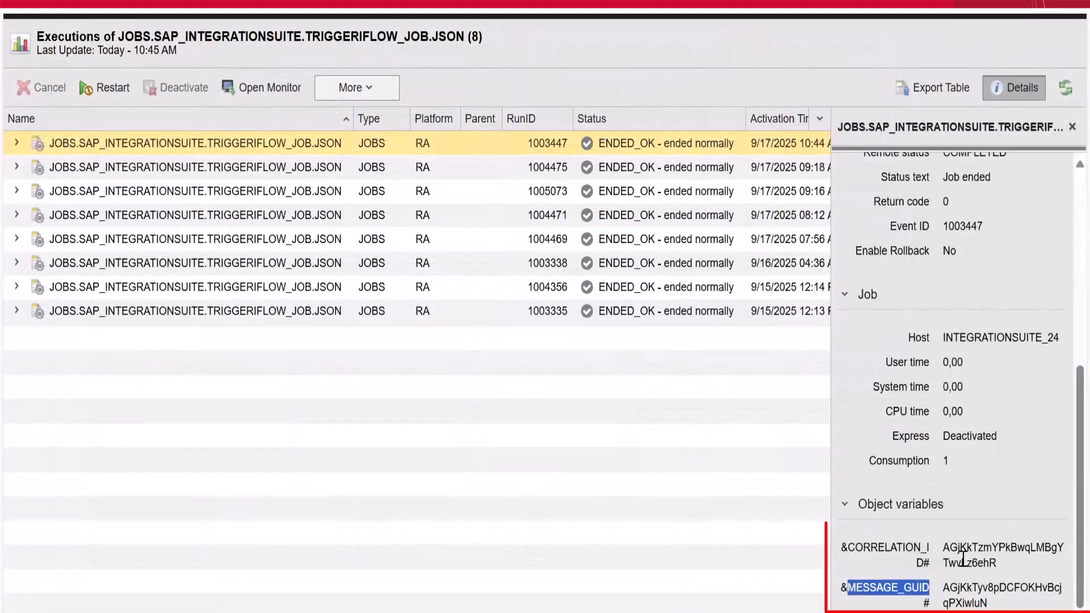
double_click(963, 561)
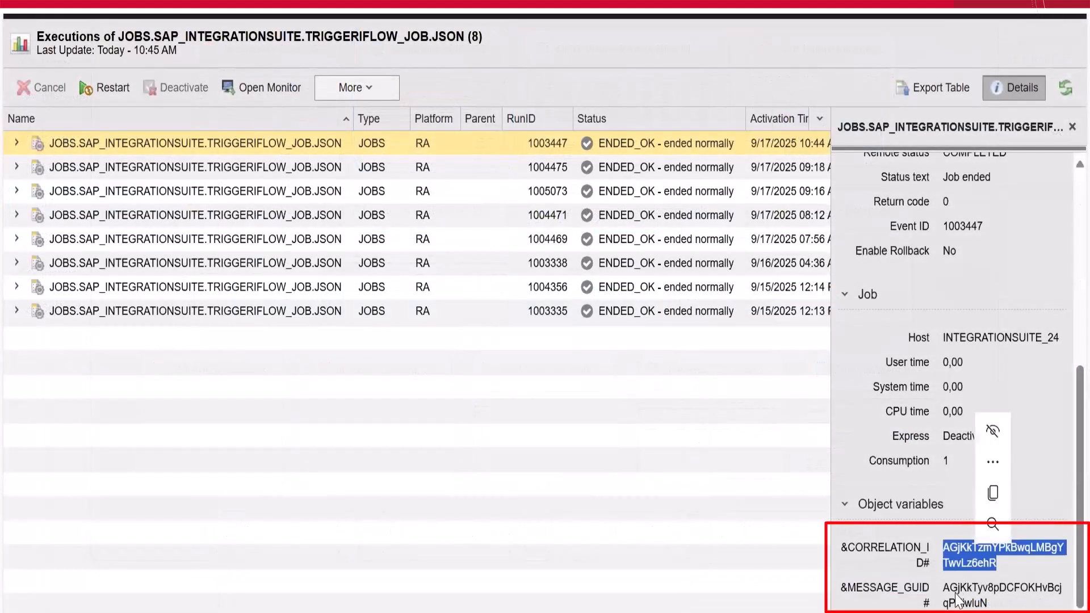
double_click(959, 602)
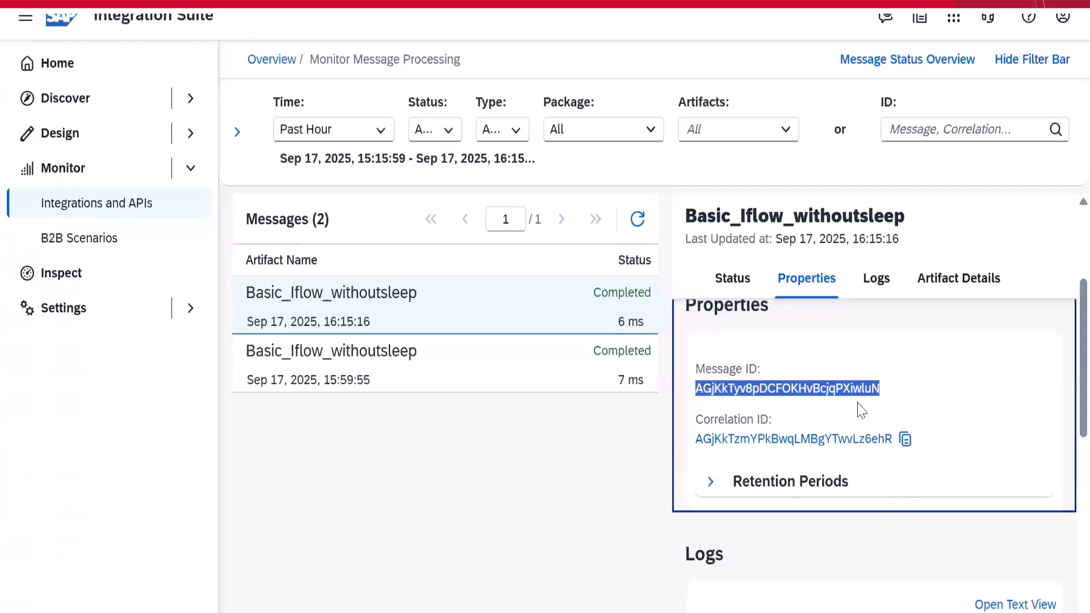
- Back in SAP Integration Suite, open the text view of the latest Basic_Iflow_withoutsleep message's logs
left_click(877, 278)
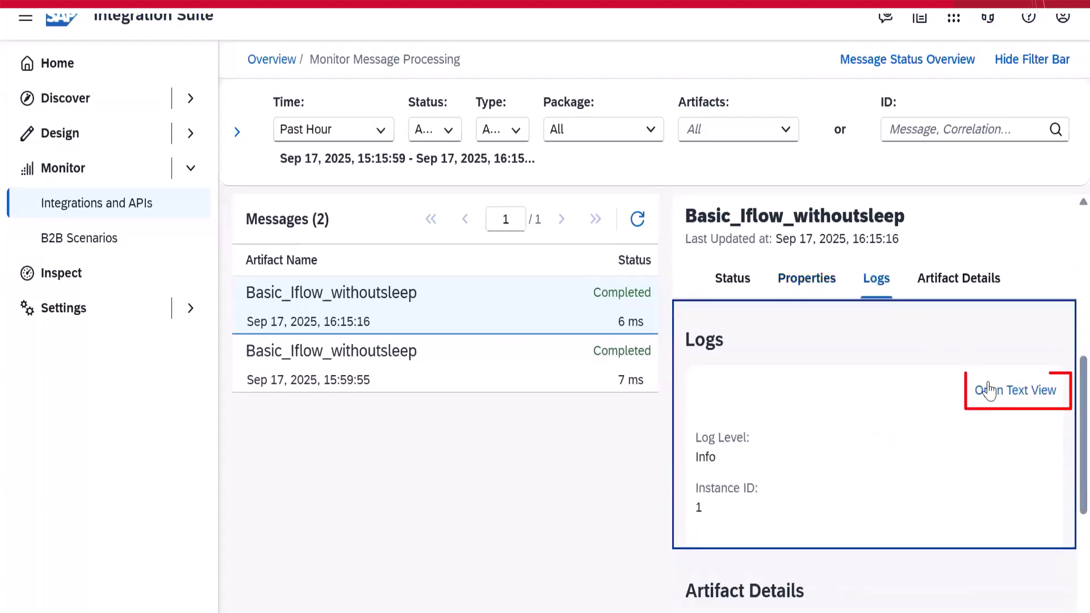
left_click(991, 392)
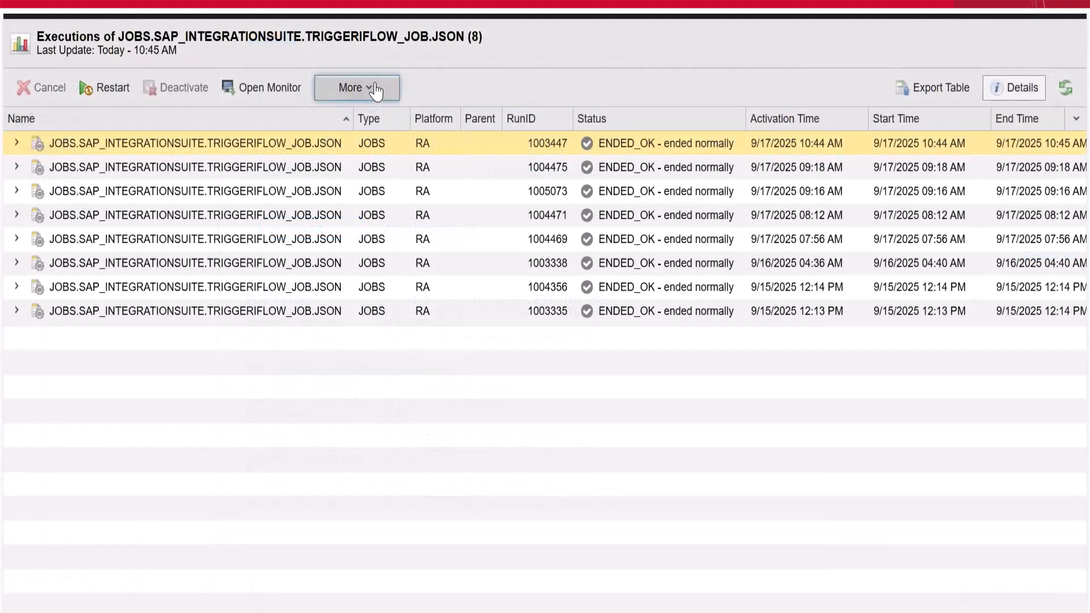
- In Automic, open the latest execution's report and switch to its agent log to examine the connection and payload parameters
left_click(375, 90)
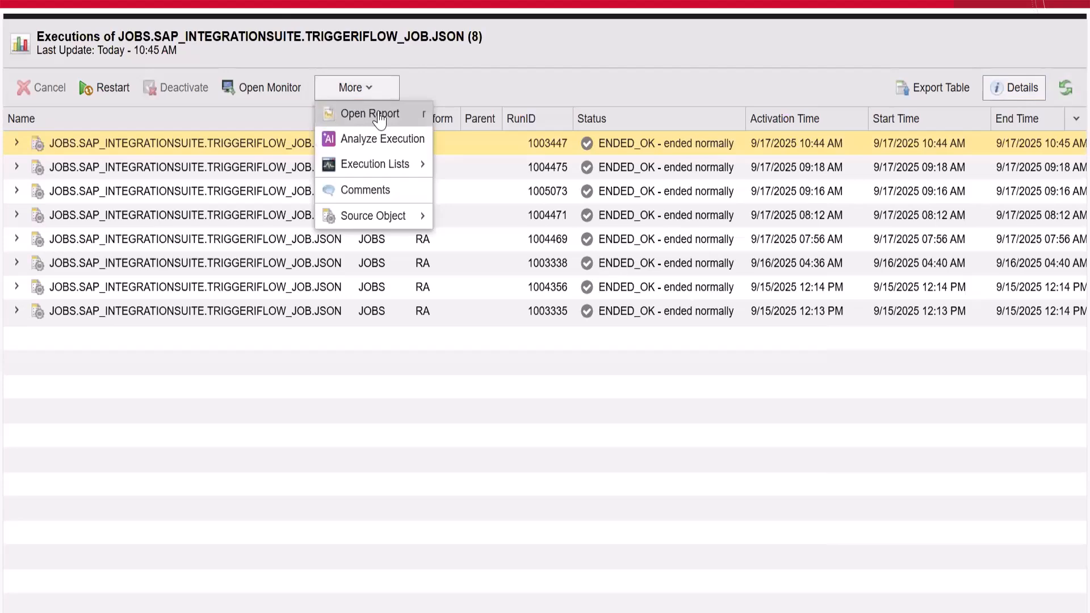
left_click(380, 117)
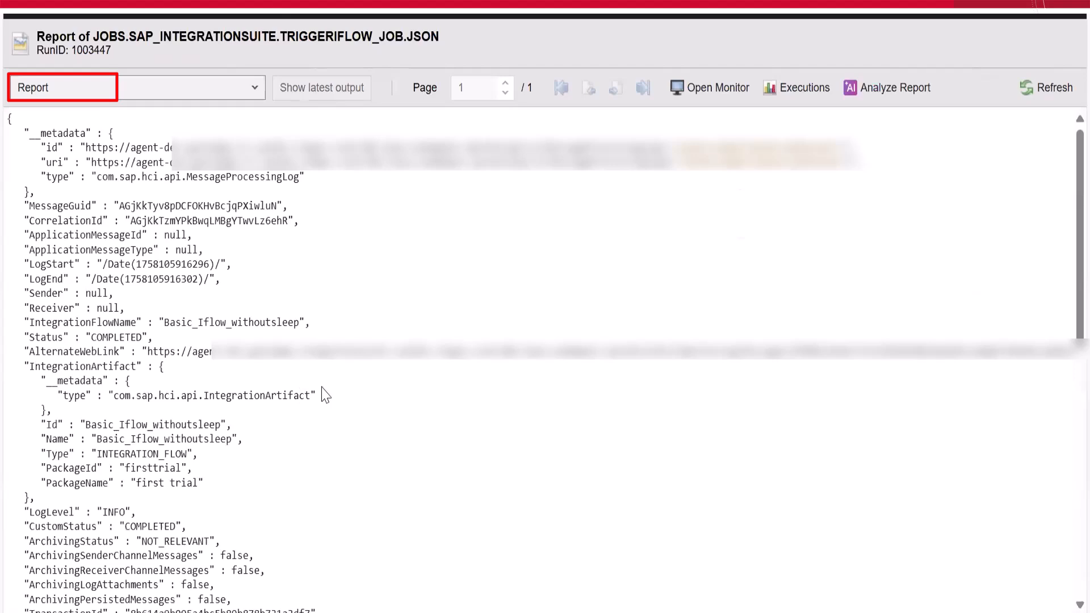
left_click(57, 90)
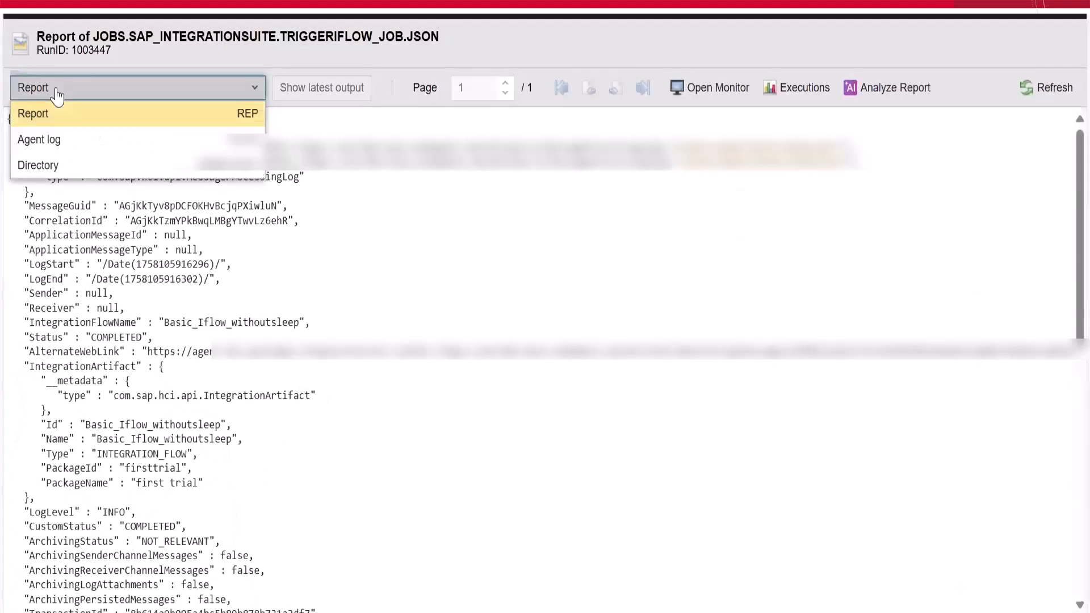
left_click(54, 139)
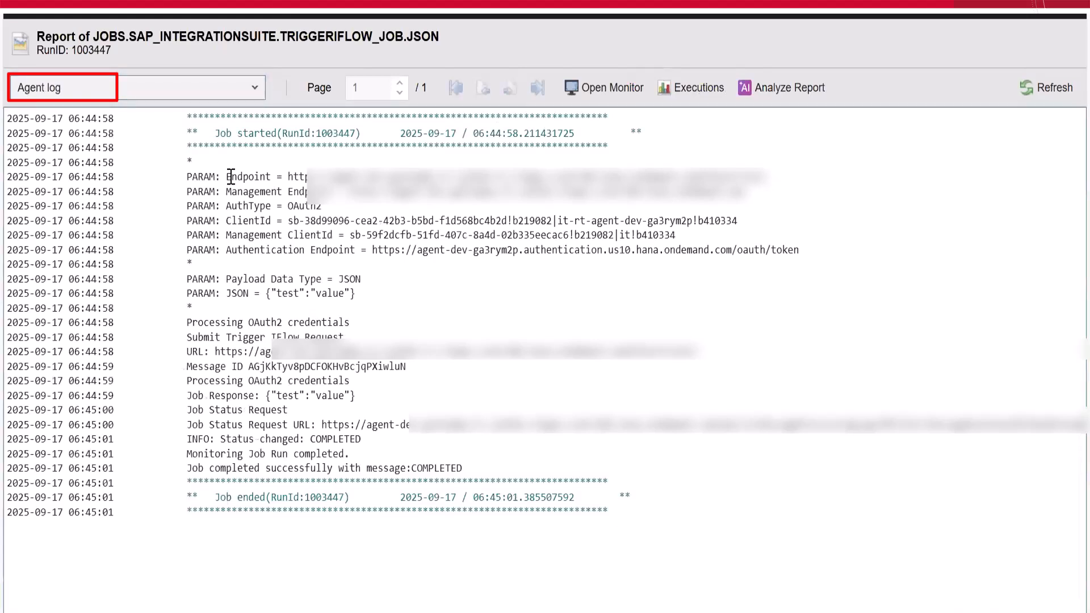
mouse_move(226, 176)
left_mouse_down()
mouse_move(353, 284)
mouse_move(350, 325)
left_mouse_up()
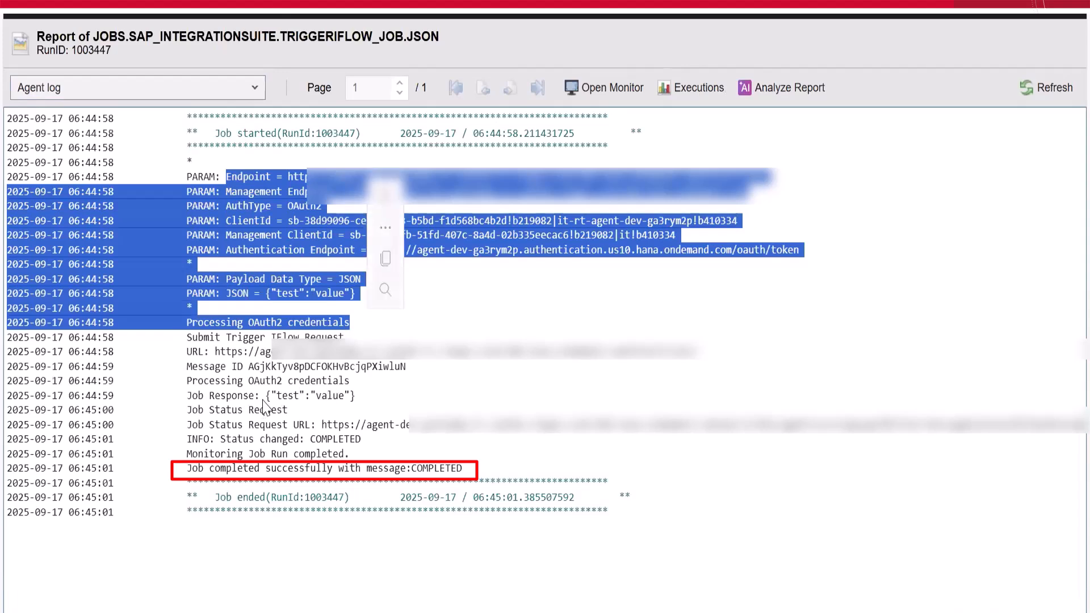